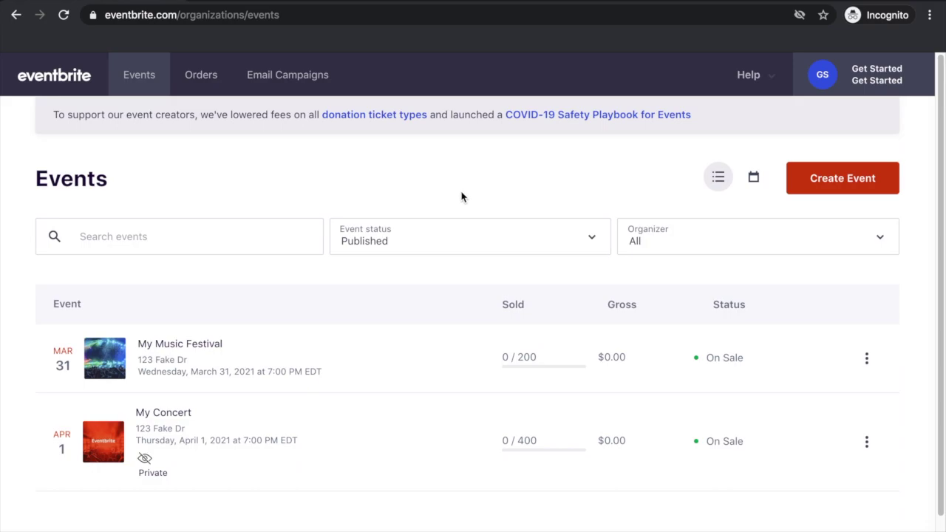
Open My Music Festival from the Events list and view its Basic Info page.
{"action": "left_click", "coordinate": [293, 359]}
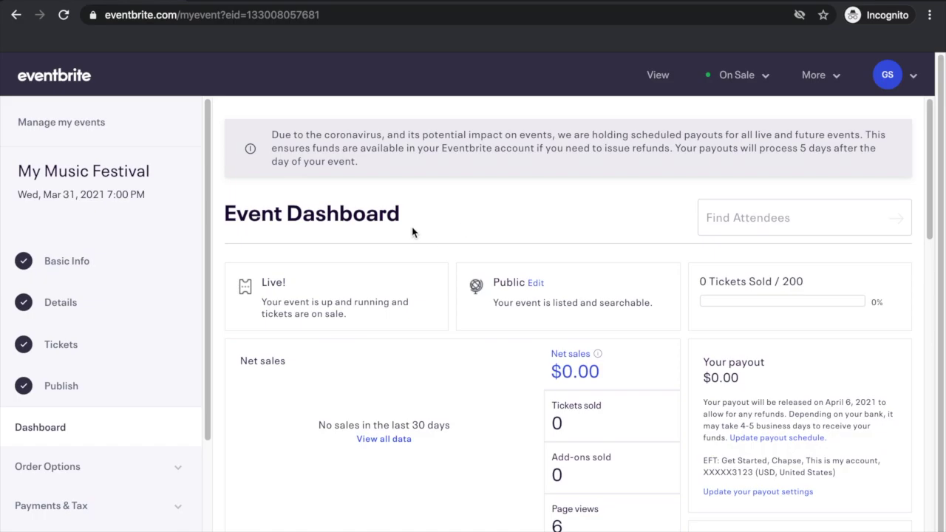
{"action": "left_click", "coordinate": [142, 267]}
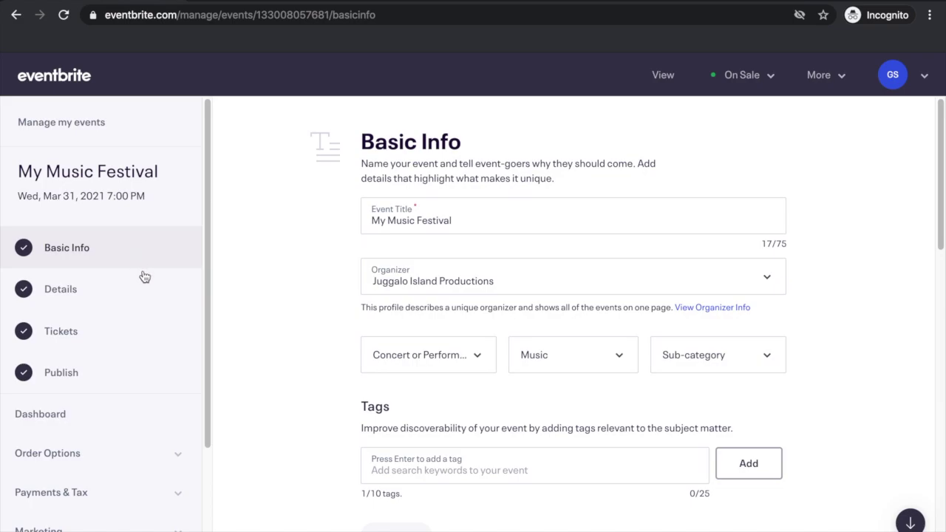
Look through the Details and Tickets pages, ending on the Publish Your Event page.
{"action": "left_click", "coordinate": [143, 285]}
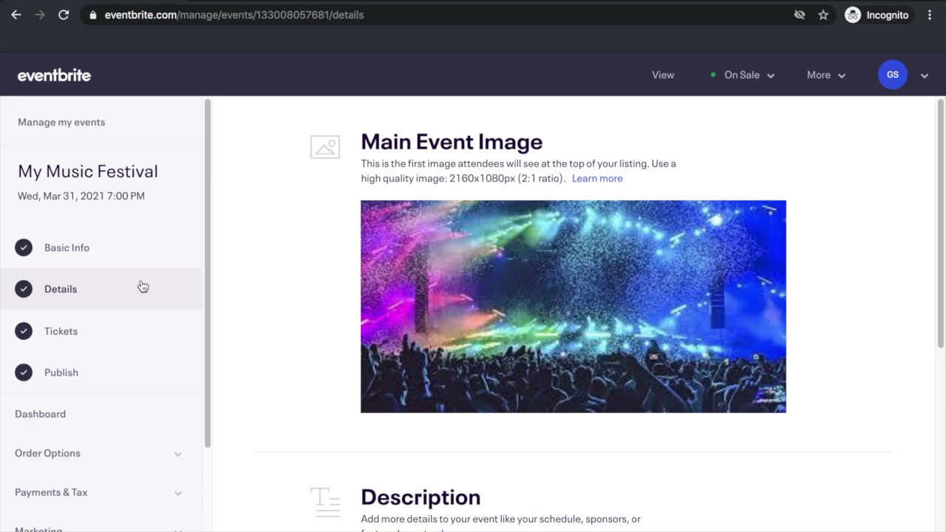
{"action": "left_click", "coordinate": [135, 320]}
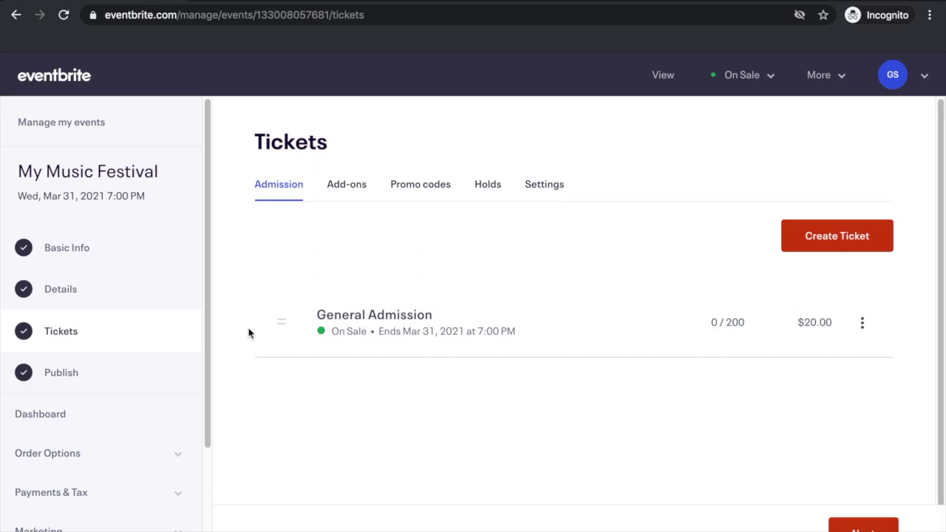
{"action": "left_click", "coordinate": [144, 382]}
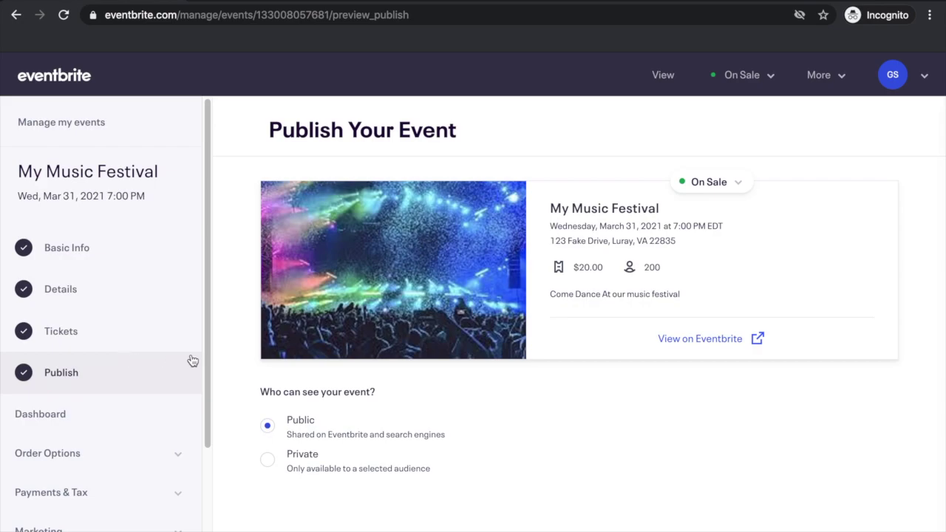
Expand and collapse the Order Options and Payments & Tax sidebar sections.
{"action": "left_click_drag", "start_coordinate": [206, 353], "coordinate": [200, 451]}
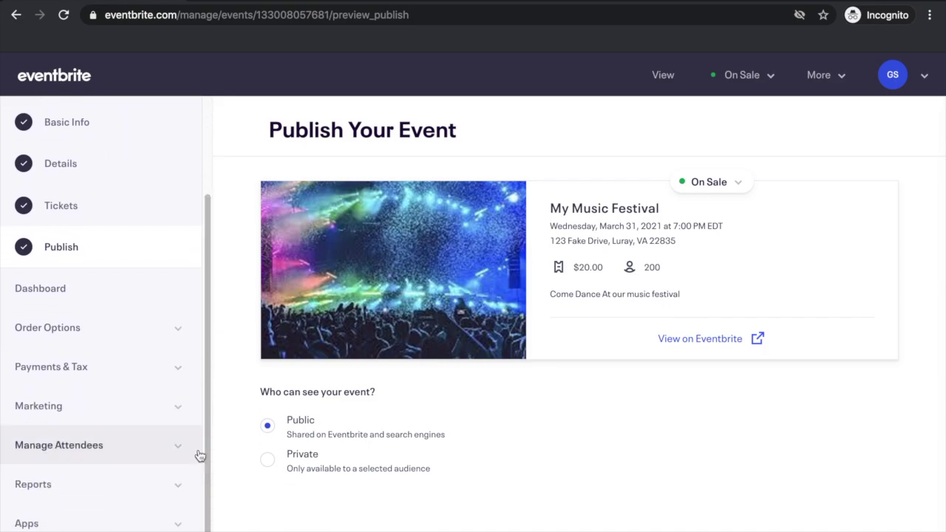
{"action": "left_click", "coordinate": [179, 346]}
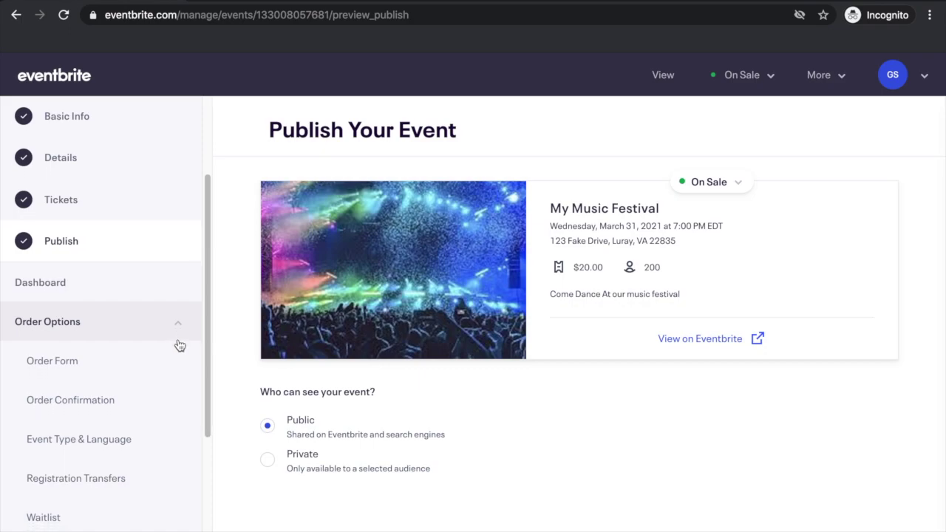
{"action": "left_click", "coordinate": [180, 339]}
{"action": "left_click", "coordinate": [178, 362]}
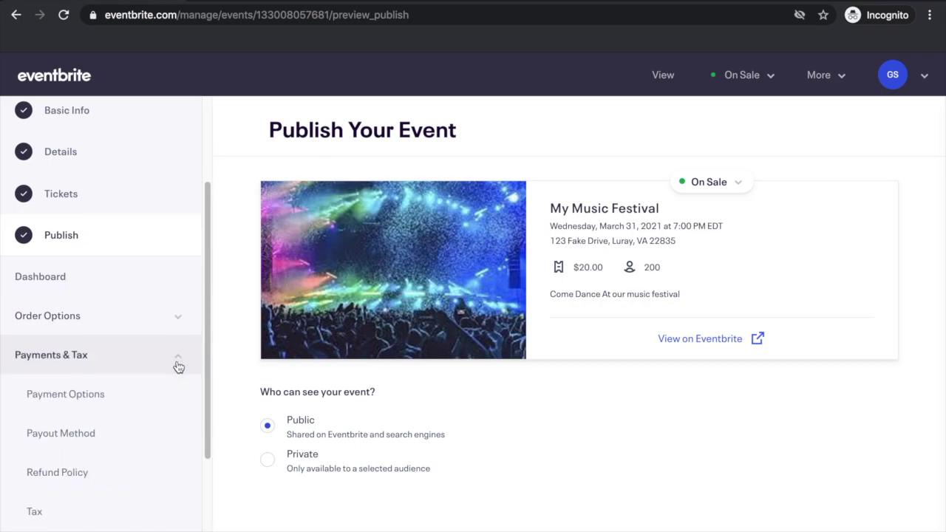
{"action": "scroll", "coordinate": [178, 368], "scroll_direction": "down", "scroll_amount": 2}
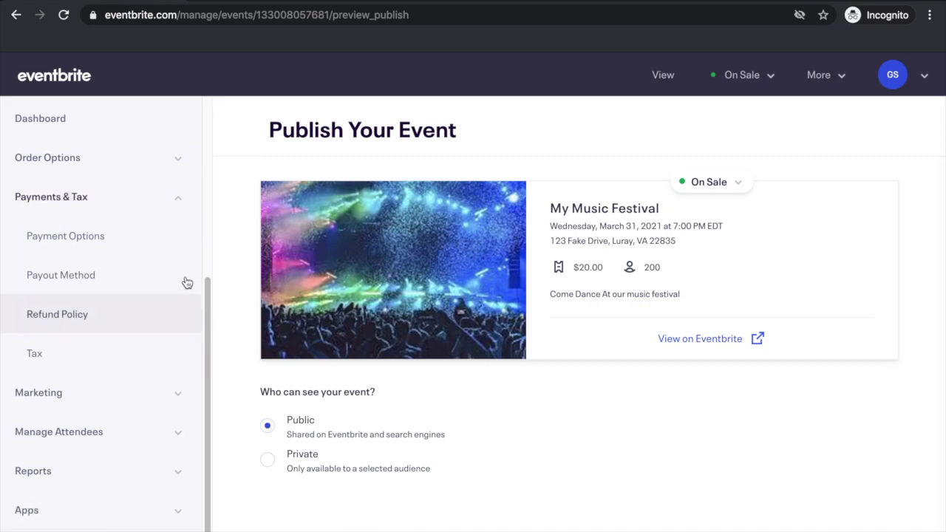
{"action": "left_click", "coordinate": [189, 202]}
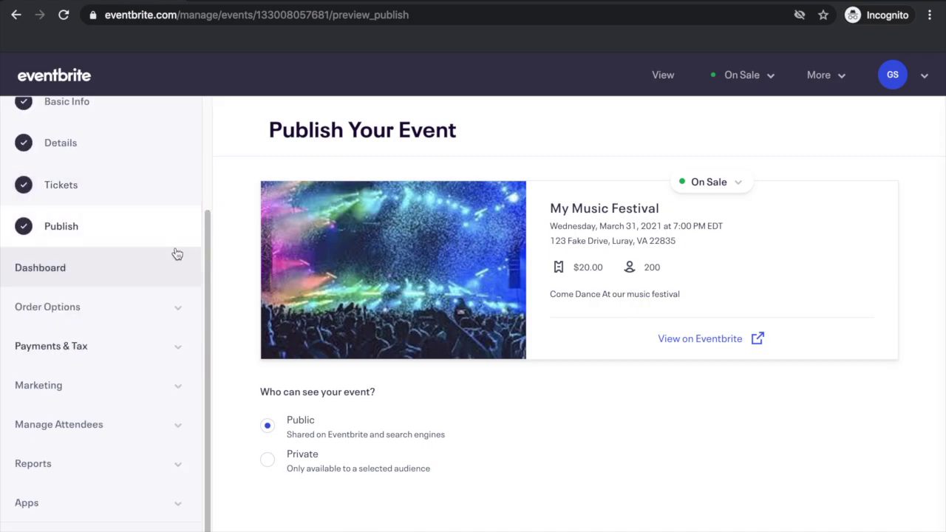
Browse the Marketing and Manage Attendees sections, expand Reports, then return to the dashboard.
{"action": "left_click", "coordinate": [184, 388]}
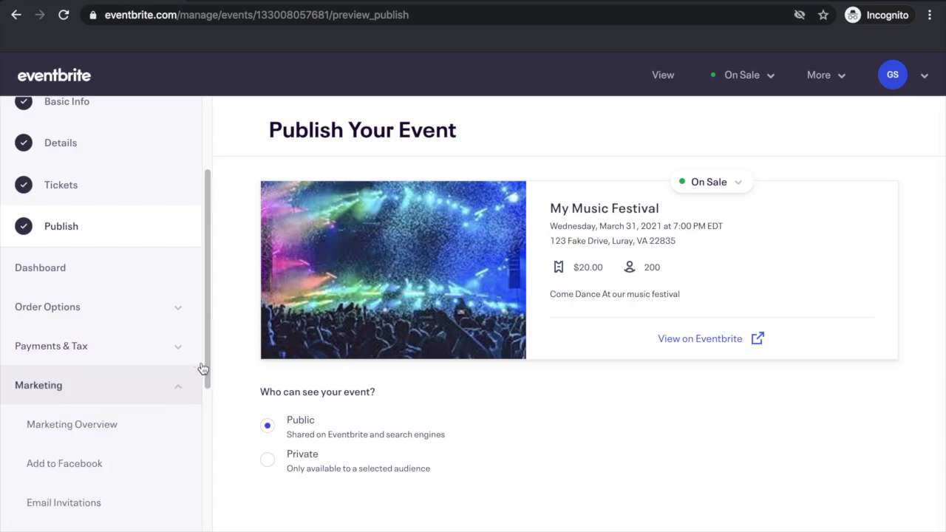
{"action": "left_click_drag", "start_coordinate": [210, 350], "coordinate": [195, 473]}
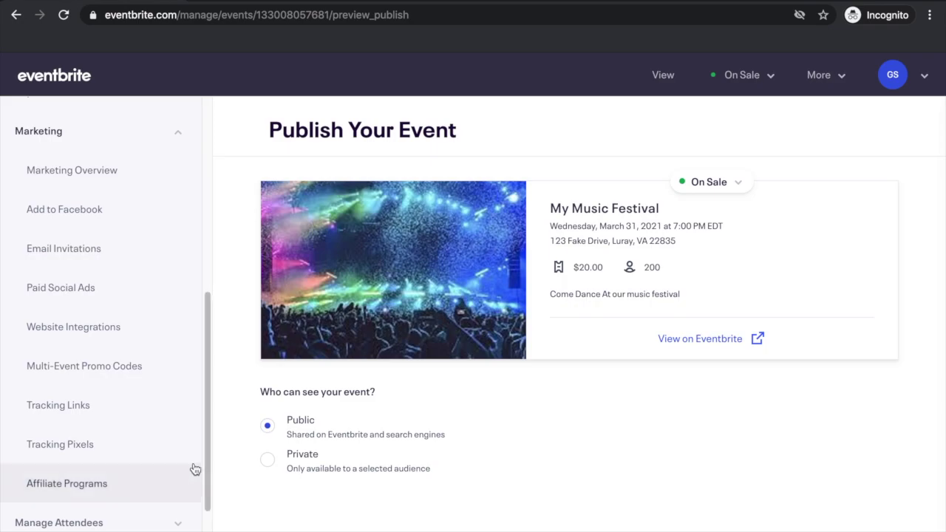
{"action": "left_click", "coordinate": [179, 133]}
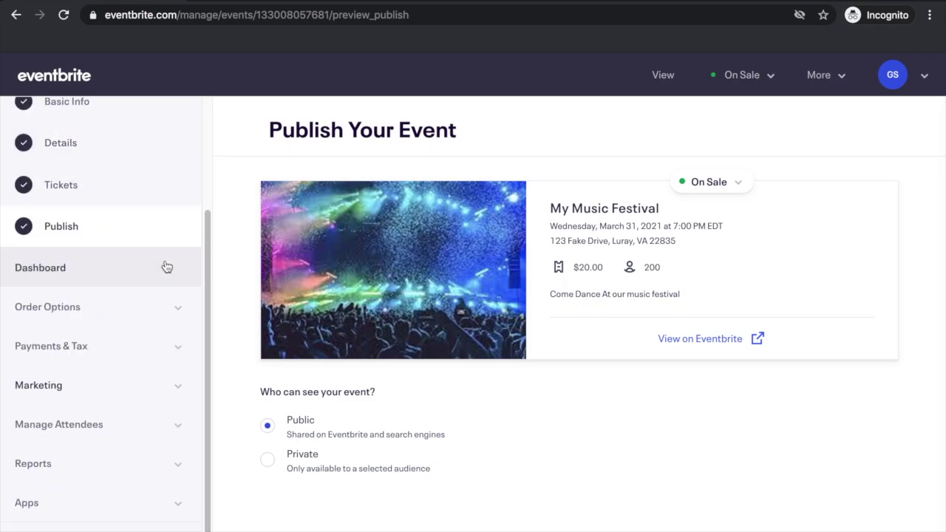
{"action": "left_click", "coordinate": [153, 430]}
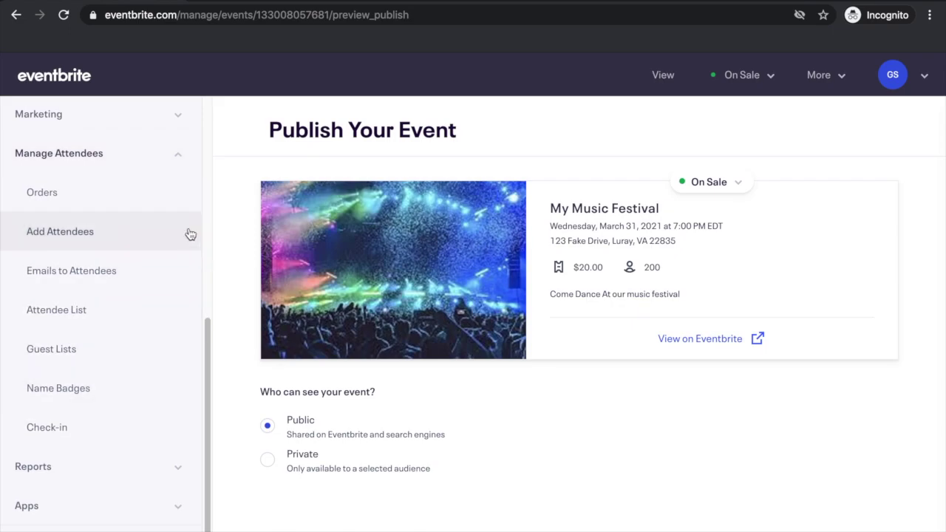
{"action": "left_click", "coordinate": [185, 159]}
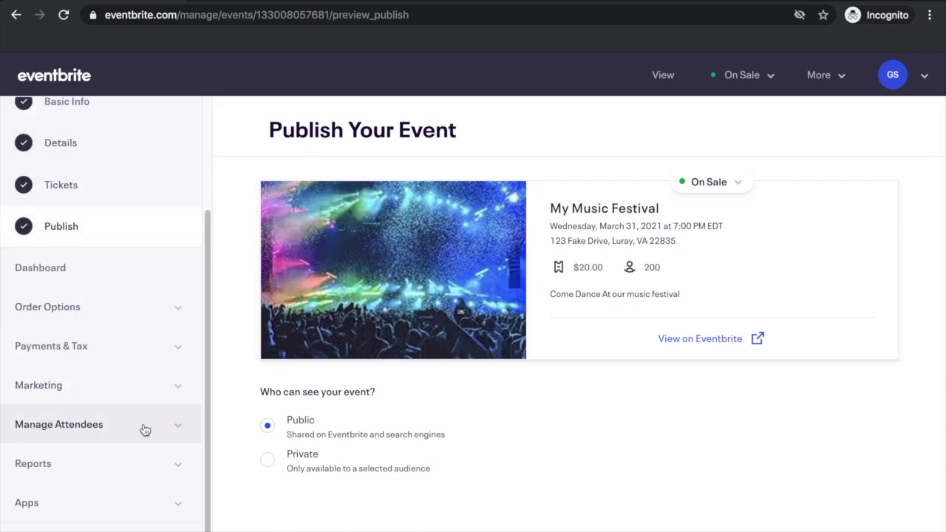
{"action": "left_click", "coordinate": [136, 465]}
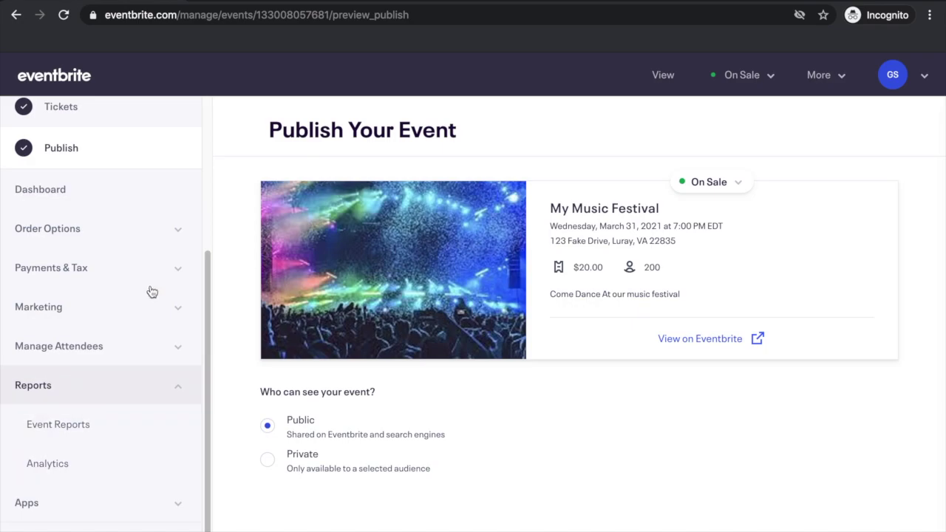
{"action": "left_click", "coordinate": [141, 198]}
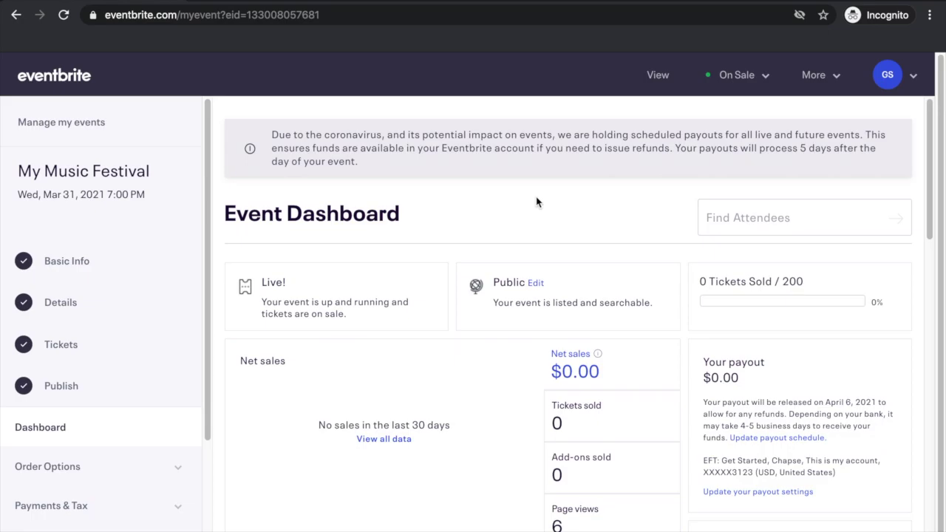
Check the On Sale status options, then scroll down the dashboard's sales widgets.
{"action": "left_click", "coordinate": [728, 77]}
{"action": "scroll", "coordinate": [589, 295], "scroll_direction": "down", "scroll_amount": 1}
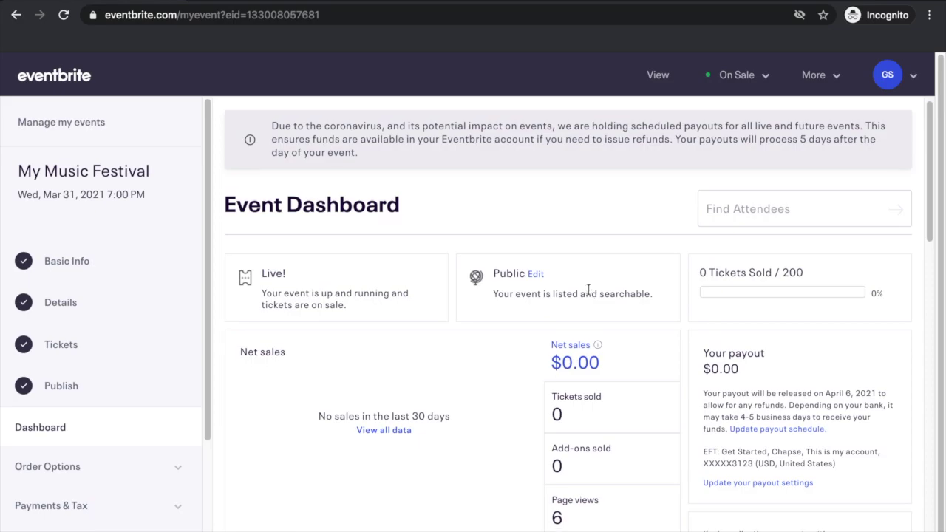
{"action": "scroll", "coordinate": [589, 289], "scroll_direction": "down", "scroll_amount": 1}
{"action": "scroll", "coordinate": [587, 275], "scroll_direction": "down", "scroll_amount": 1}
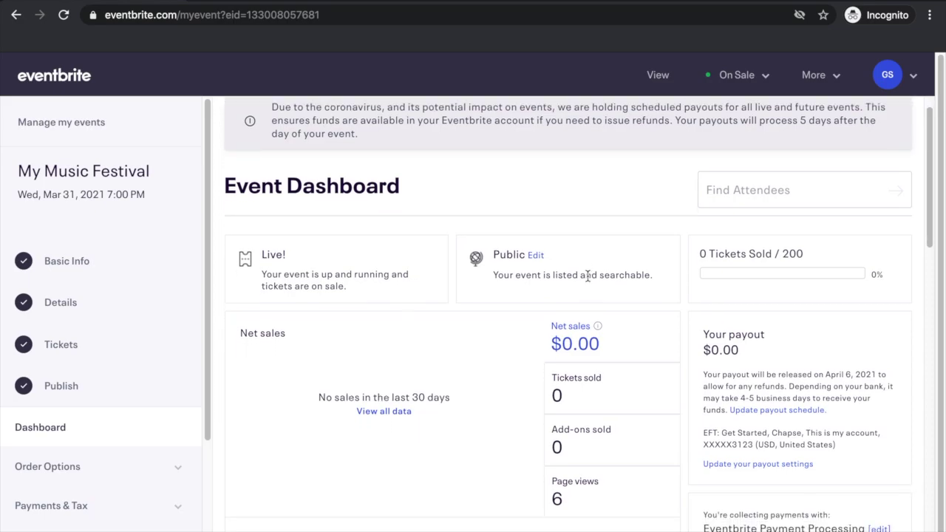
{"action": "scroll", "coordinate": [587, 275], "scroll_direction": "down", "scroll_amount": 2}
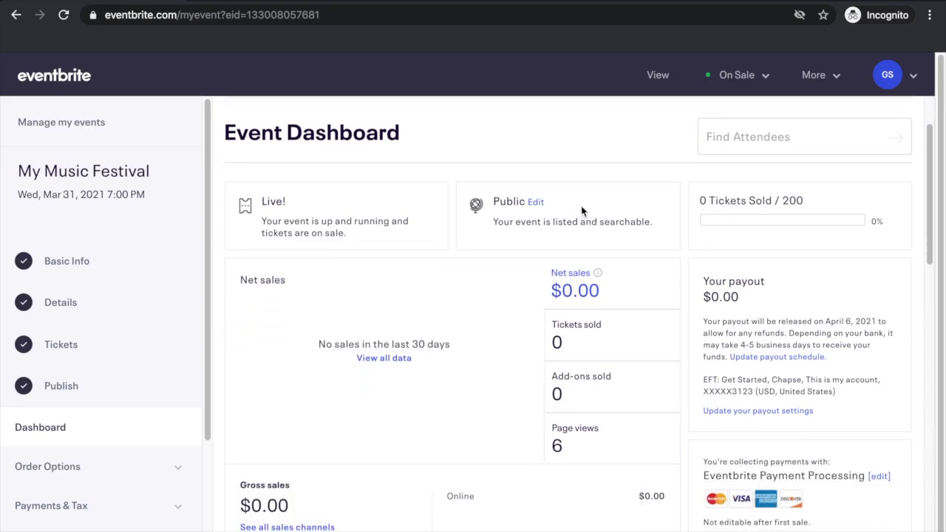
Show the tickets sold breakdown: 0 pending, 0 paid, 200 available.
{"action": "mouse_move", "coordinate": [509, 279]}
{"action": "scroll", "coordinate": [510, 317], "scroll_direction": "down", "scroll_amount": 1}
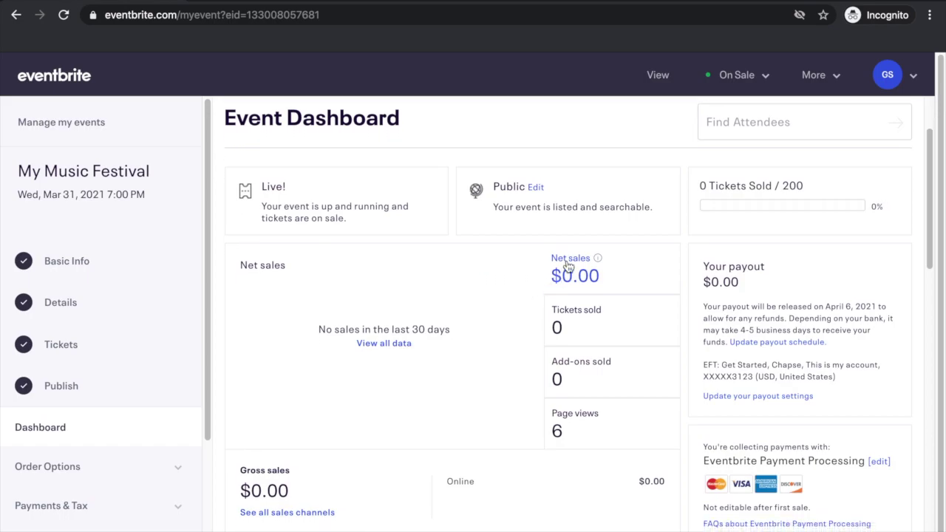
{"action": "left_click", "coordinate": [577, 317]}
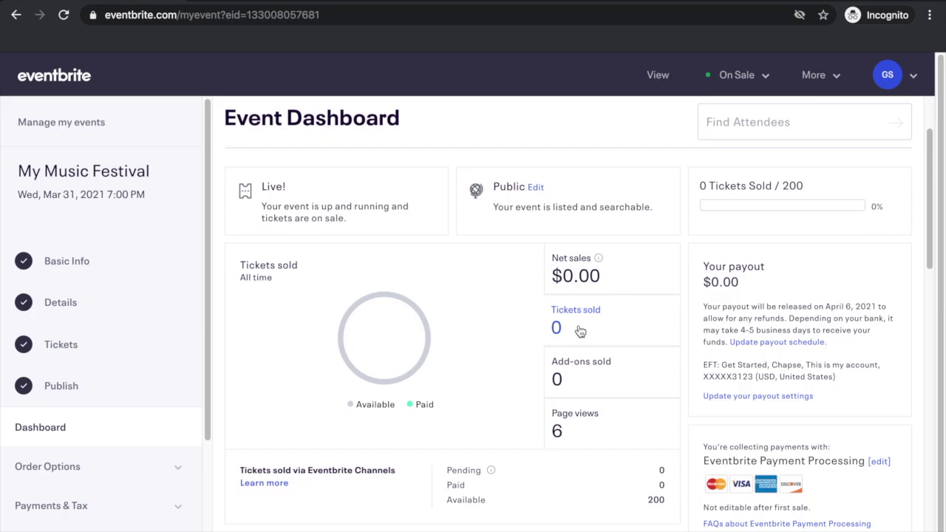
{"action": "scroll", "coordinate": [572, 347], "scroll_direction": "down", "scroll_amount": 1}
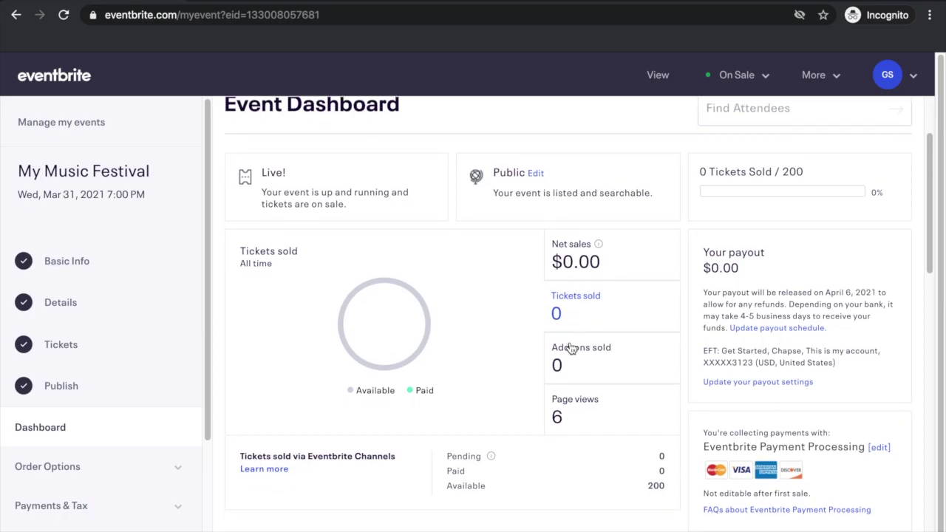
{"action": "scroll", "coordinate": [571, 348], "scroll_direction": "down", "scroll_amount": 1}
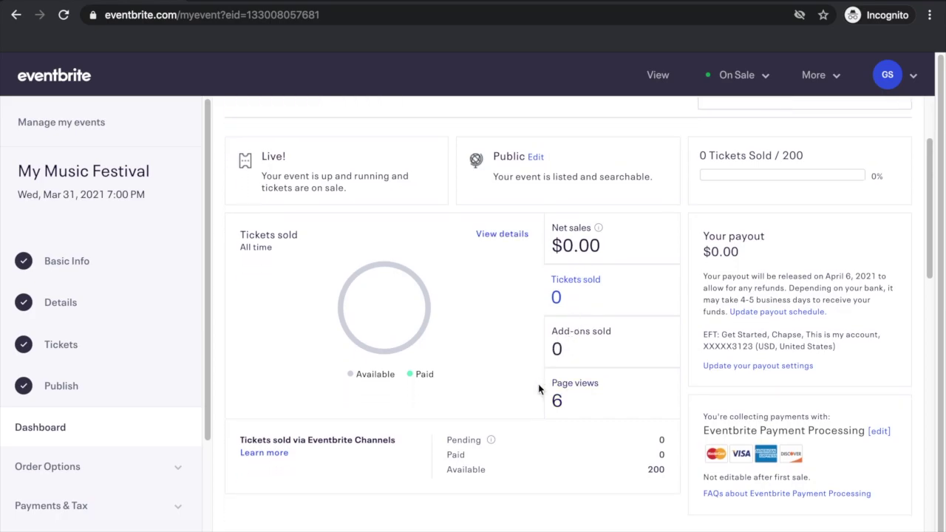
{"action": "scroll", "coordinate": [525, 460], "scroll_direction": "down", "scroll_amount": 3}
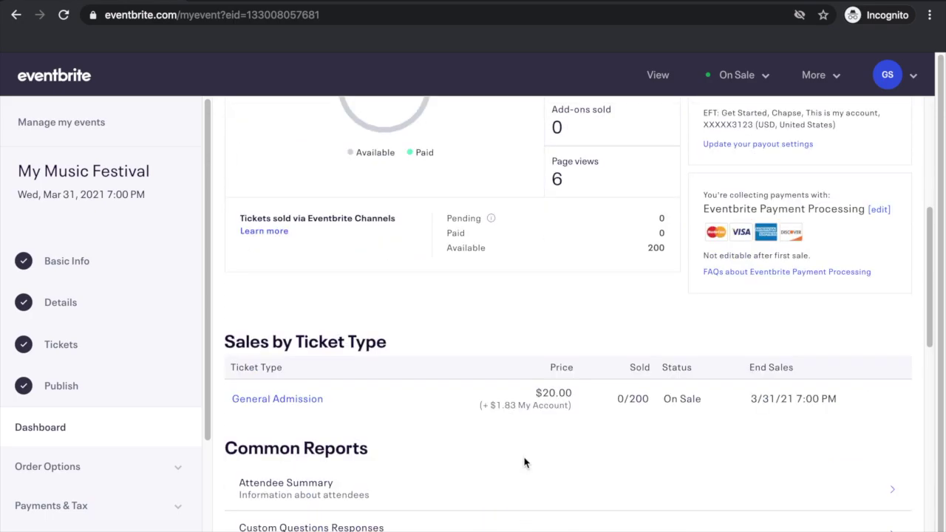
{"action": "scroll", "coordinate": [524, 463], "scroll_direction": "up", "scroll_amount": 2}
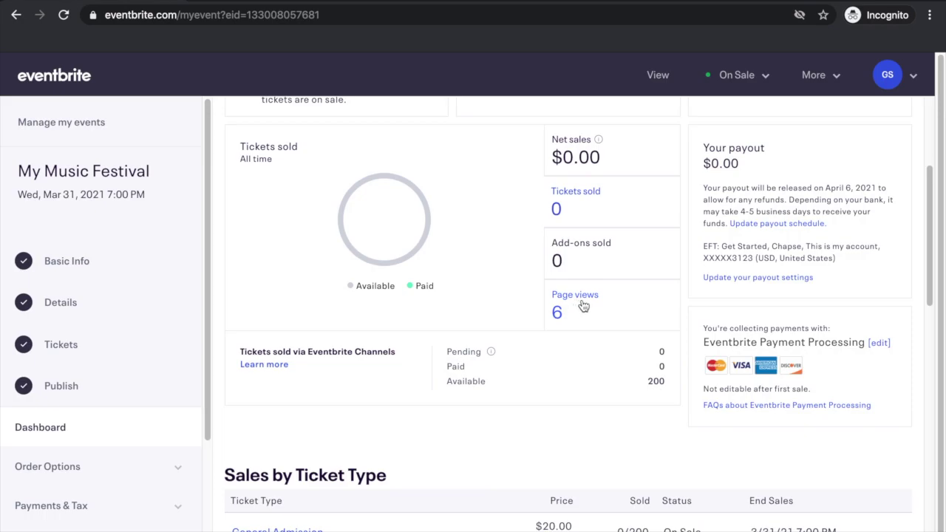
Scroll past Sales by Ticket Type (General Admission, $20.00, 0/200) and Common Reports to Recent Orders.
{"action": "scroll", "coordinate": [504, 305], "scroll_direction": "down", "scroll_amount": 1}
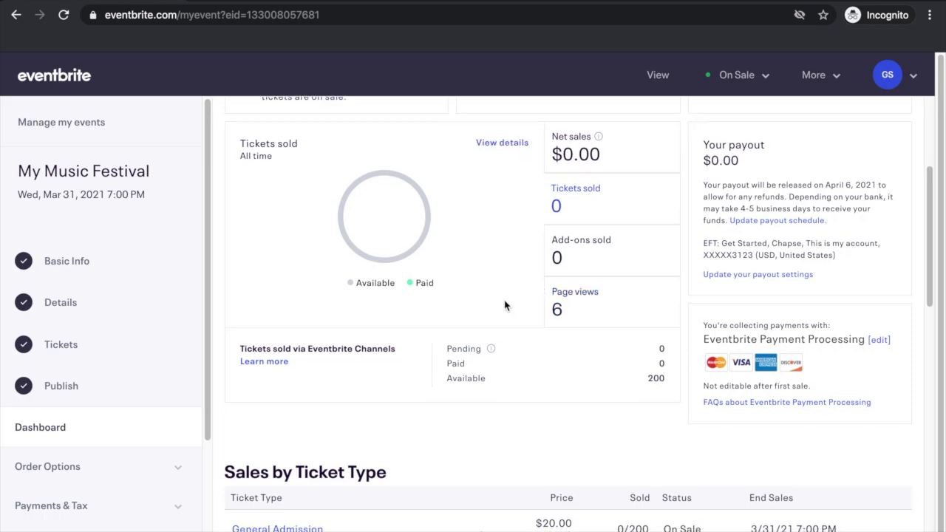
{"action": "scroll", "coordinate": [505, 305], "scroll_direction": "down", "scroll_amount": 1}
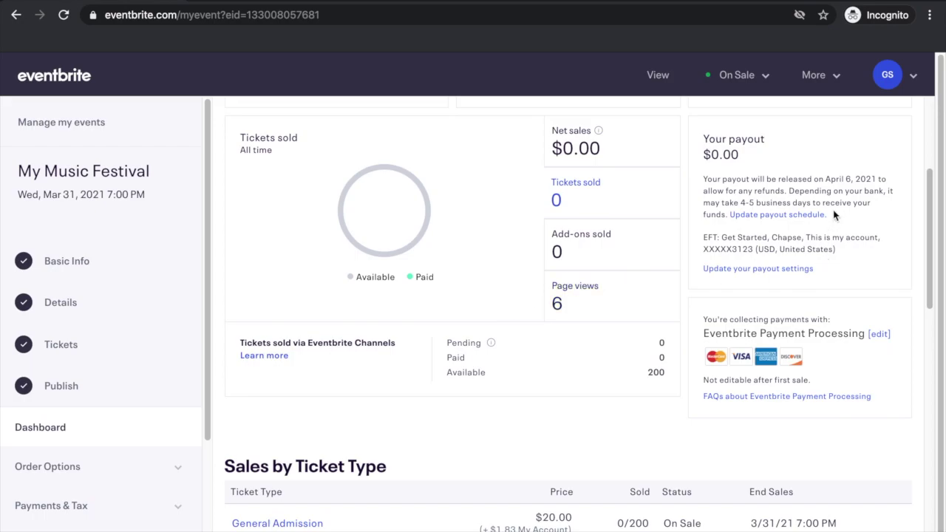
{"action": "left_click_drag", "start_coordinate": [933, 231], "coordinate": [936, 218]}
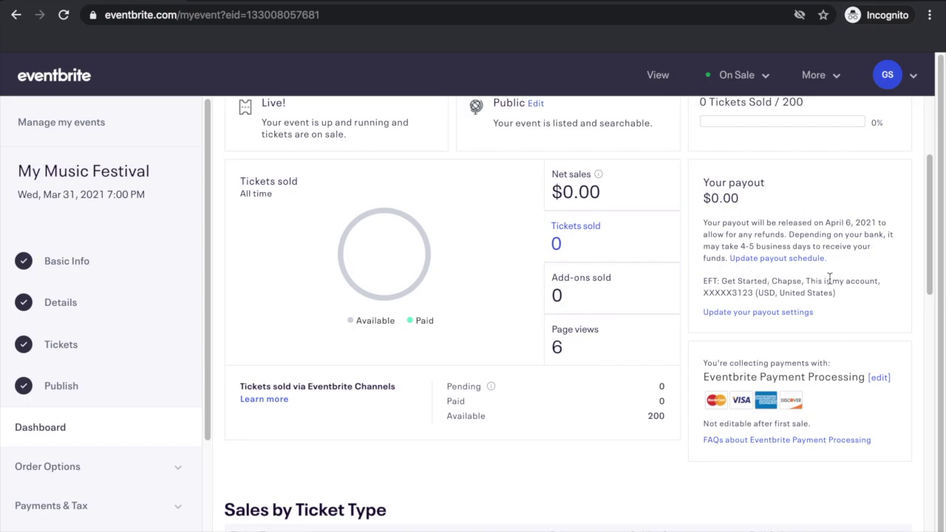
{"action": "scroll", "coordinate": [857, 277], "scroll_direction": "down", "scroll_amount": 2}
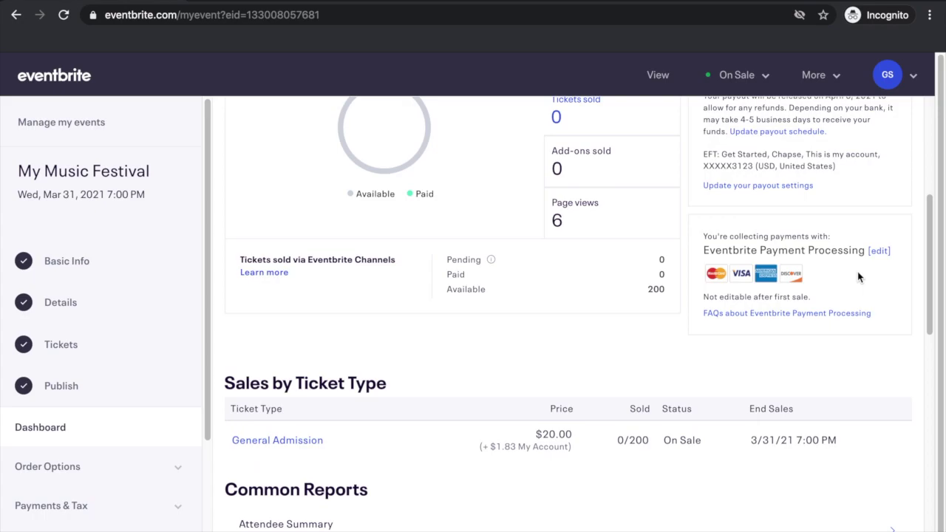
{"action": "scroll", "coordinate": [858, 277], "scroll_direction": "down", "scroll_amount": 1}
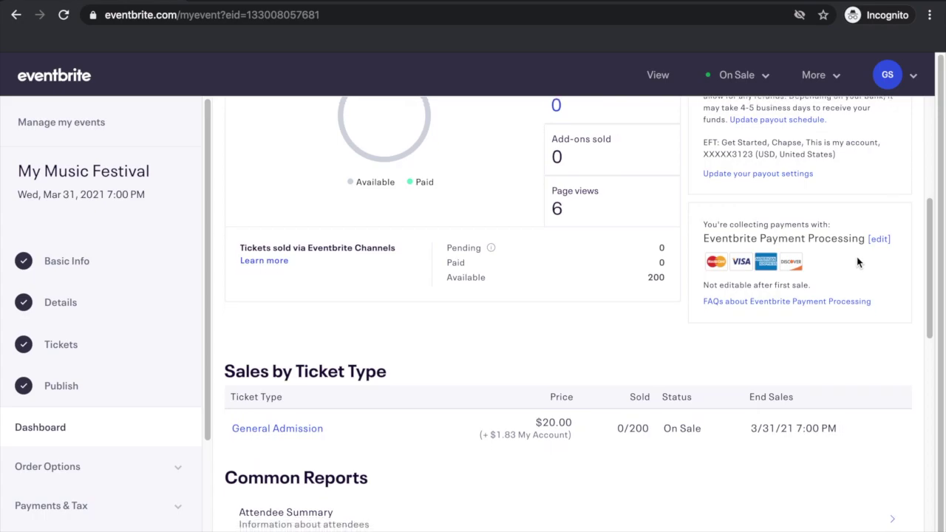
{"action": "scroll", "coordinate": [857, 256], "scroll_direction": "down", "scroll_amount": 1}
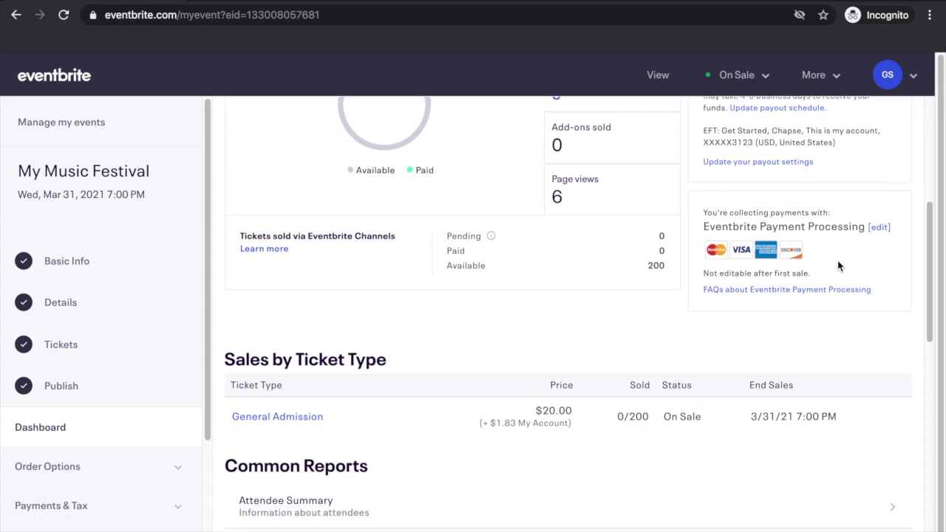
{"action": "scroll", "coordinate": [839, 266], "scroll_direction": "down", "scroll_amount": 1}
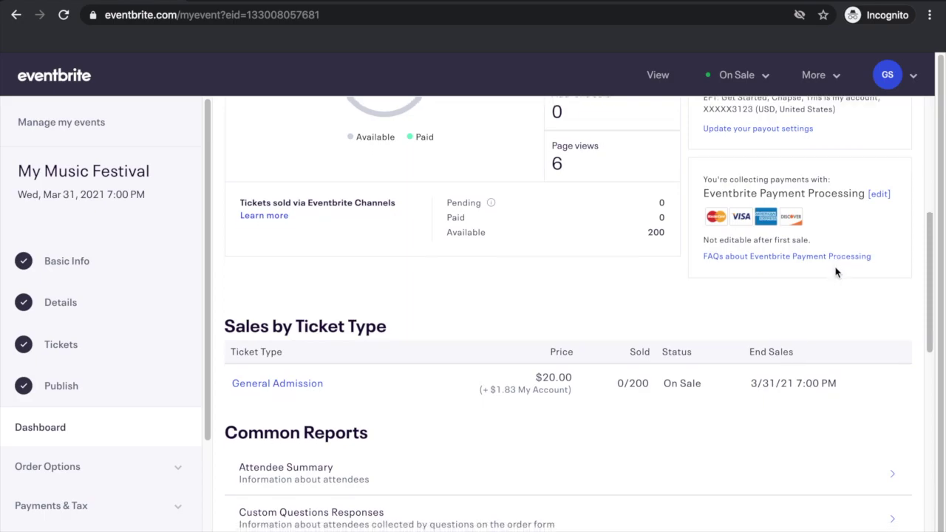
{"action": "scroll", "coordinate": [836, 273], "scroll_direction": "down", "scroll_amount": 1}
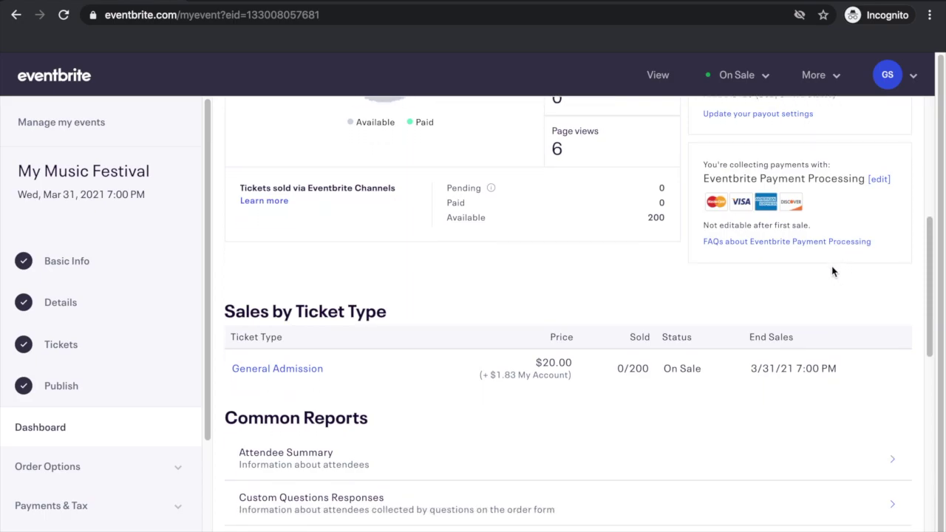
{"action": "scroll", "coordinate": [832, 272], "scroll_direction": "down", "scroll_amount": 1}
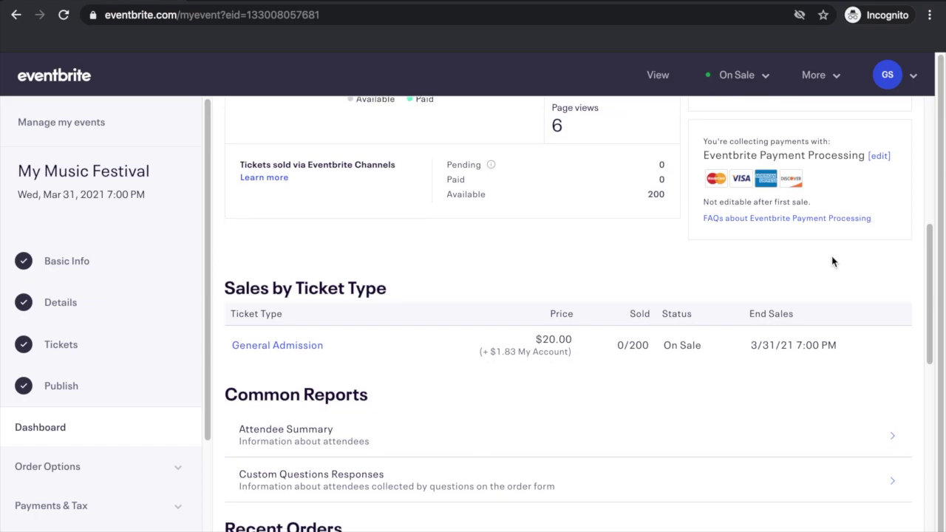
{"action": "scroll", "coordinate": [779, 301], "scroll_direction": "down", "scroll_amount": 1}
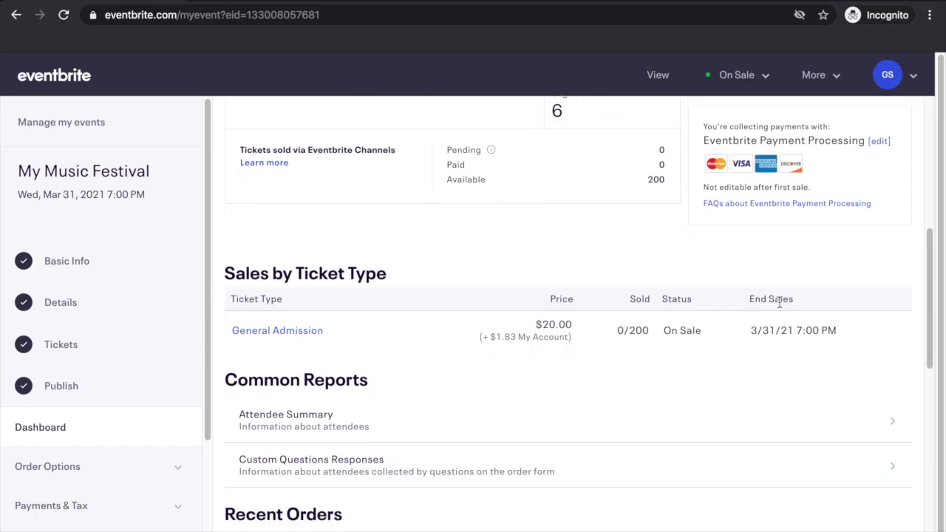
{"action": "scroll", "coordinate": [779, 302], "scroll_direction": "down", "scroll_amount": 1}
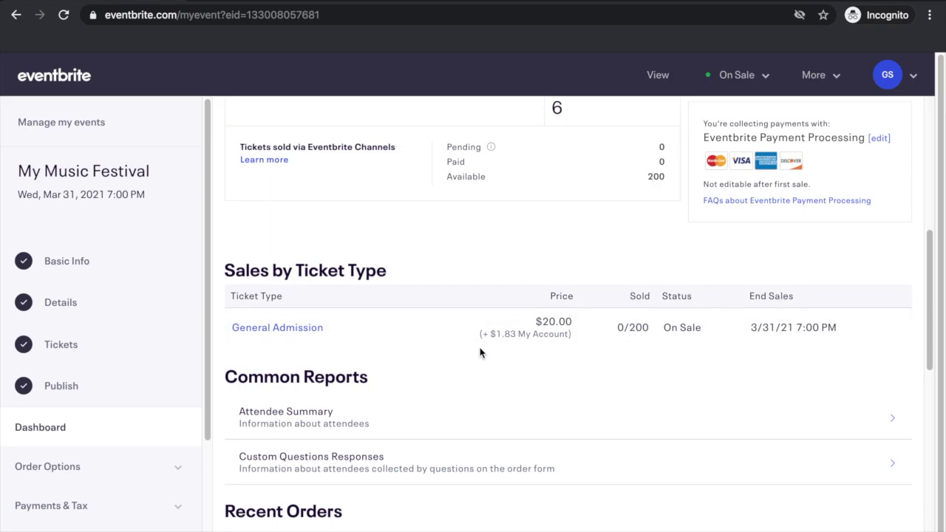
{"action": "scroll", "coordinate": [478, 335], "scroll_direction": "down", "scroll_amount": 1}
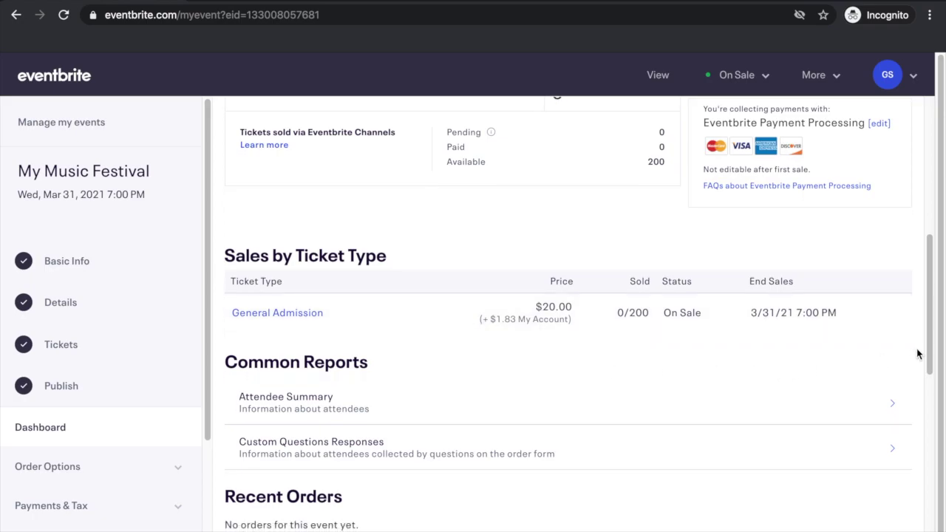
Scroll to Your Links, view the public event page, then close it to return to the dashboard.
{"action": "left_click_drag", "start_coordinate": [929, 353], "coordinate": [910, 531]}
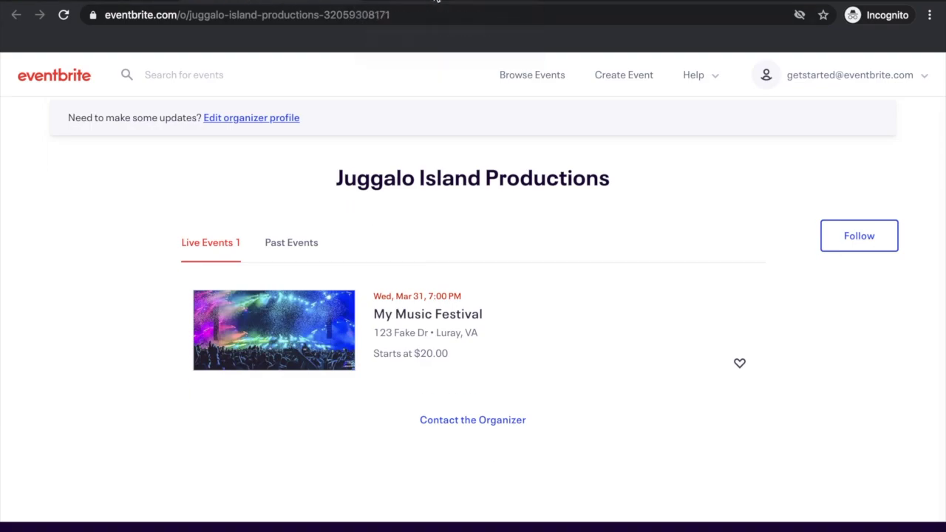
{"action": "left_click", "coordinate": [437, 1]}
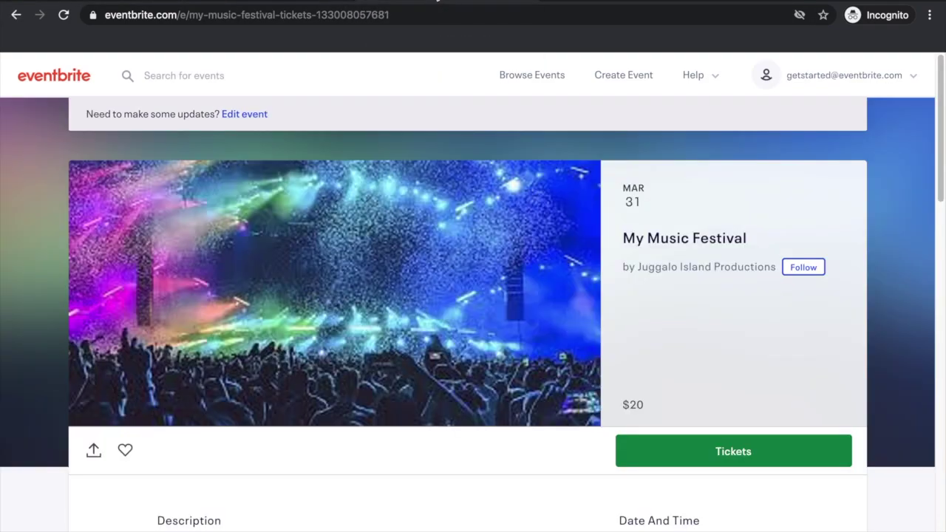
{"action": "key", "text": "ctrl+w"}
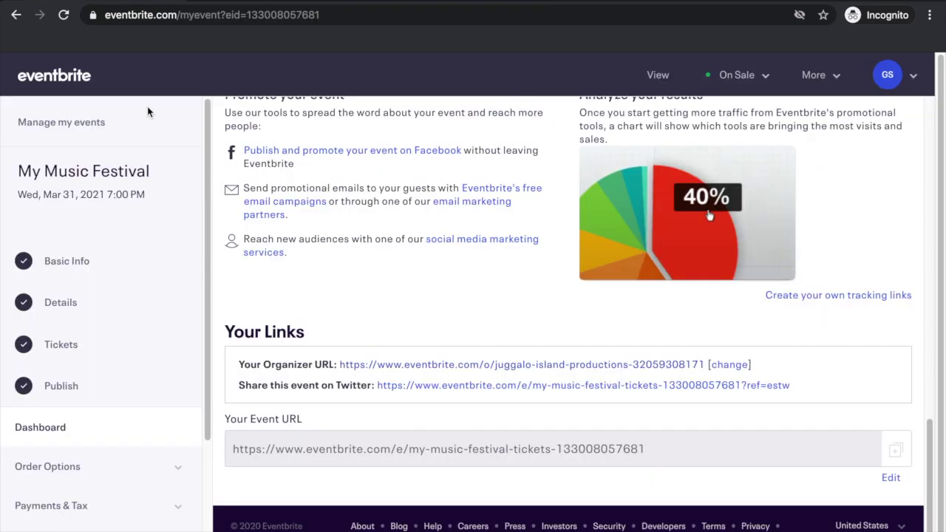
Start editing the organizer and event URLs, then go to the Events list from the account menu.
{"action": "left_click", "coordinate": [728, 366]}
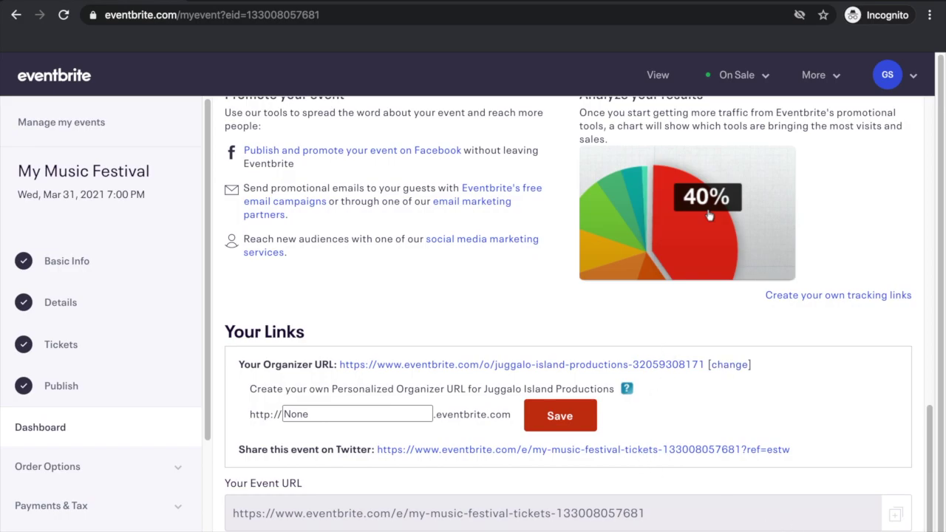
{"action": "left_click", "coordinate": [748, 515]}
{"action": "scroll", "coordinate": [748, 520], "scroll_direction": "down", "scroll_amount": 3}
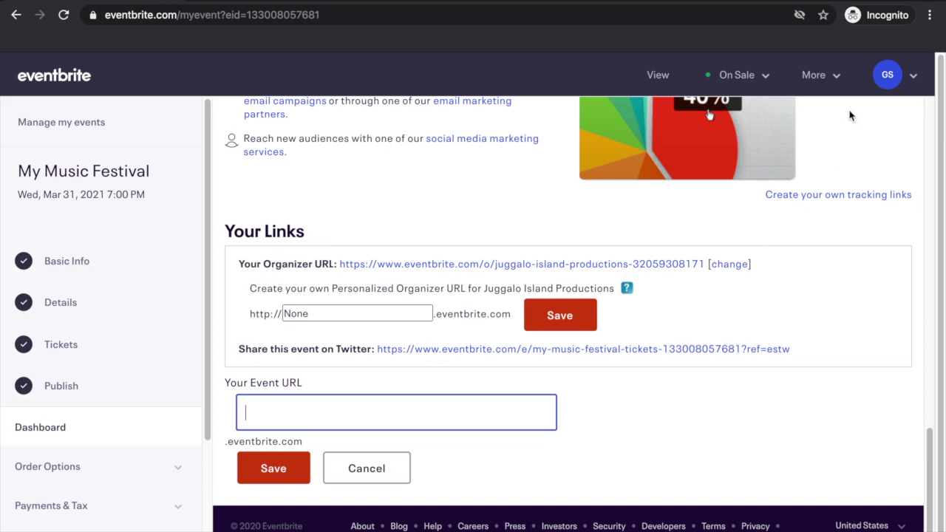
{"action": "left_click", "coordinate": [902, 80]}
{"action": "left_click", "coordinate": [874, 123]}
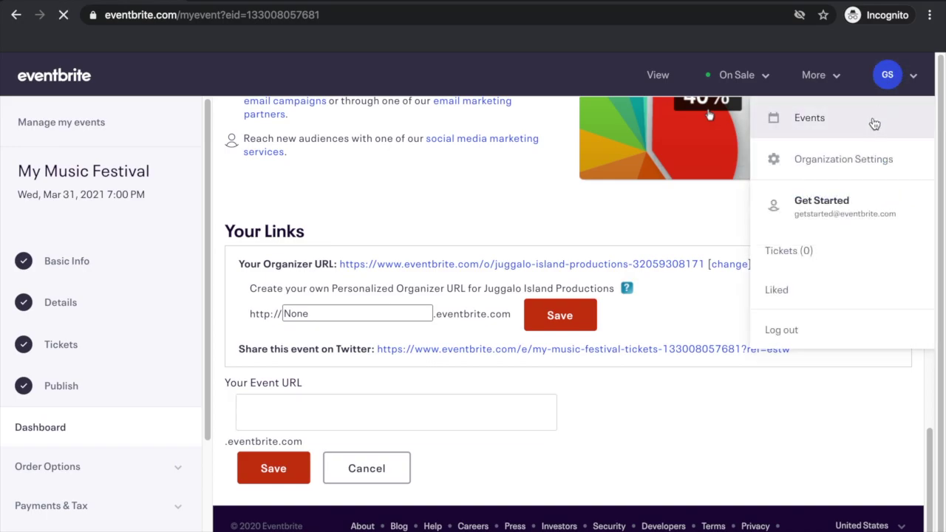